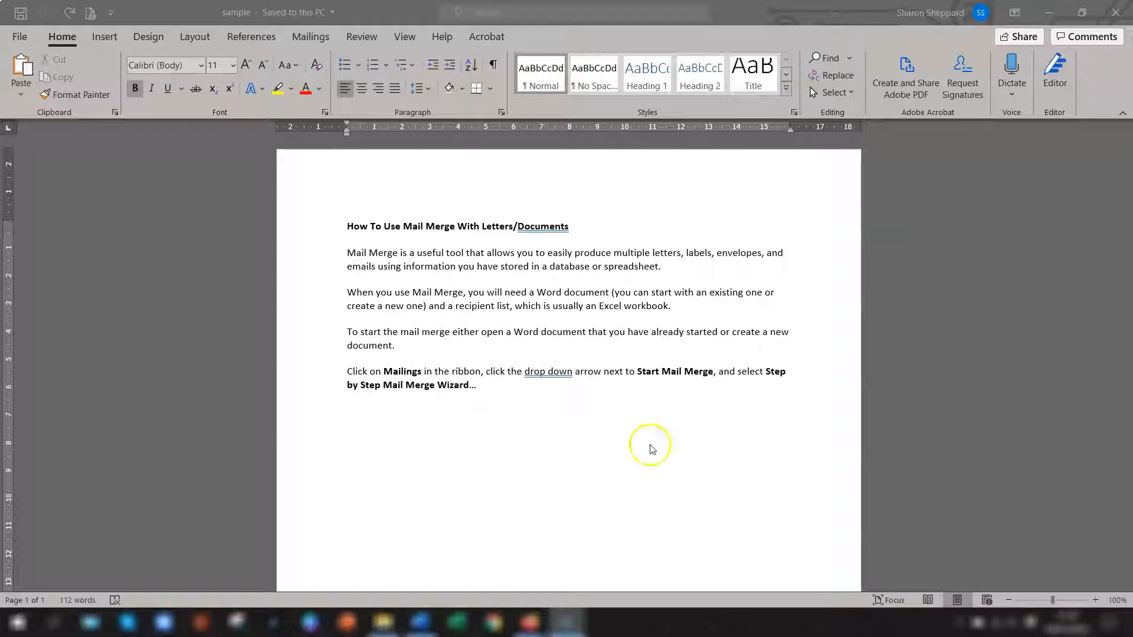
Step: Set the paragraph beginning "Mail Merge is a useful tool" to 14 pt Arial Narrow
{"action": "left_click", "coordinate": [443, 288]}
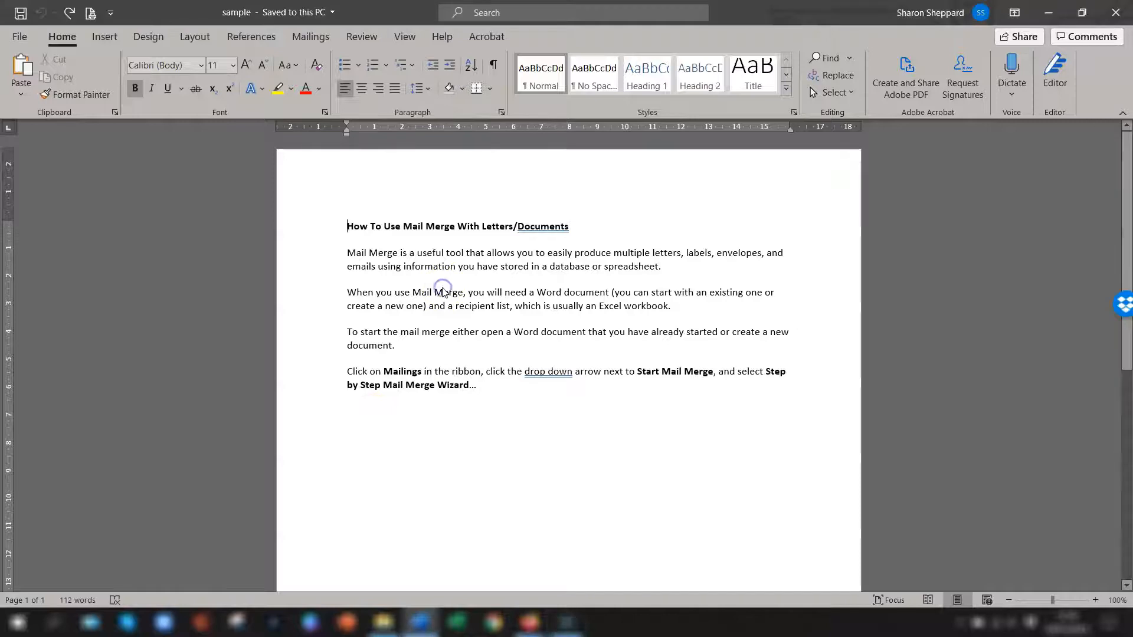
{"action": "double_click", "coordinate": [303, 260]}
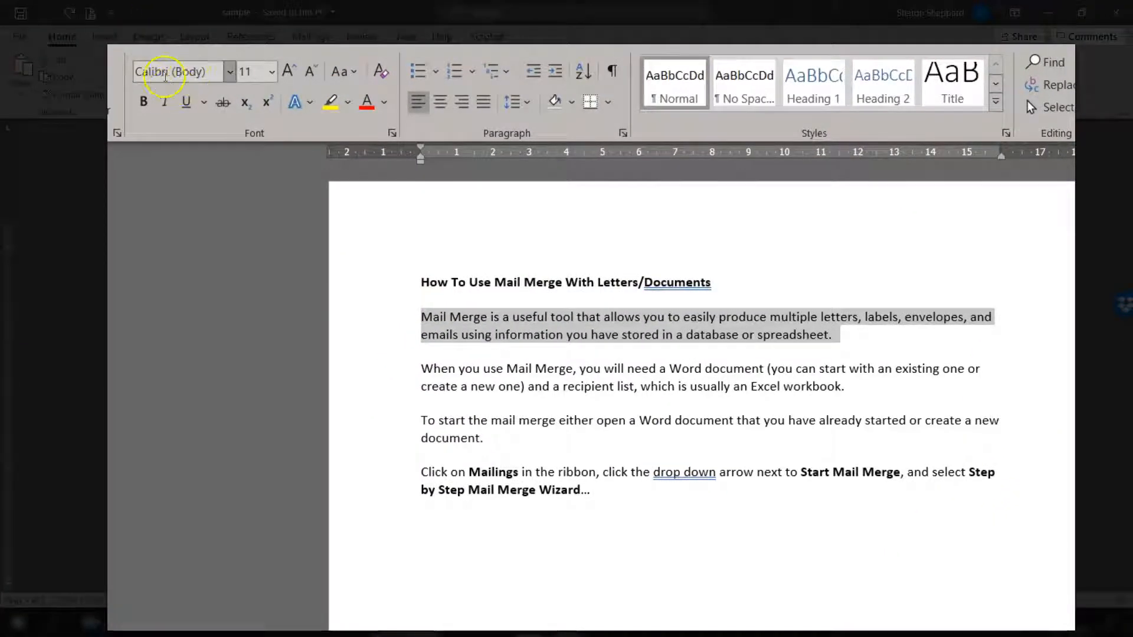
{"action": "left_click", "coordinate": [271, 71]}
{"action": "left_click", "coordinate": [254, 212]}
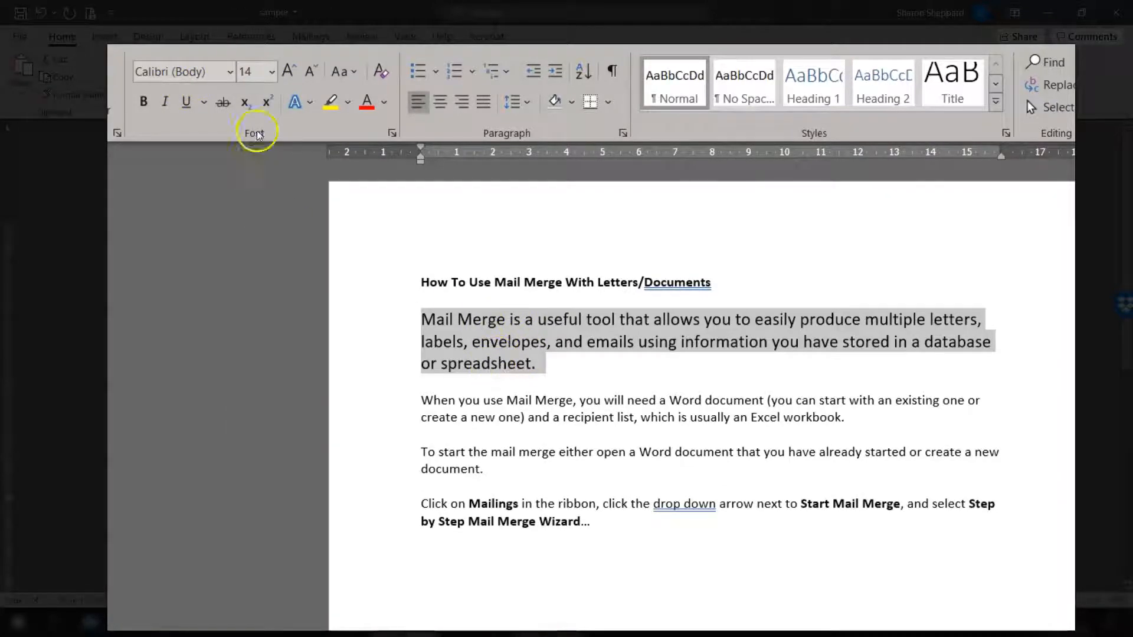
{"action": "left_click", "coordinate": [228, 73]}
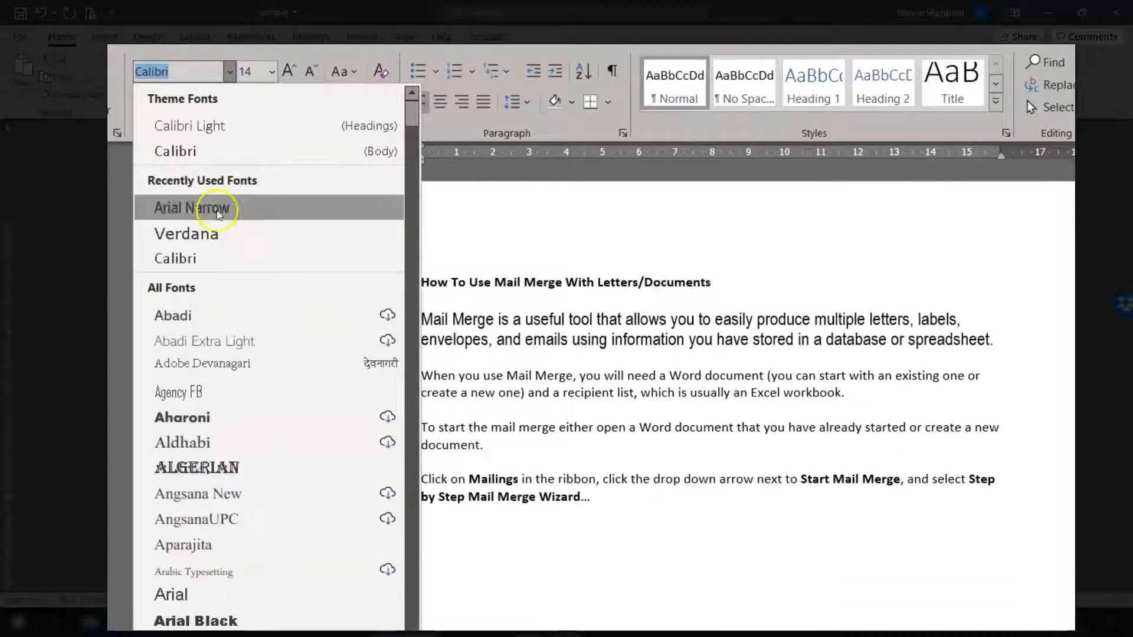
{"action": "left_click", "coordinate": [201, 216]}
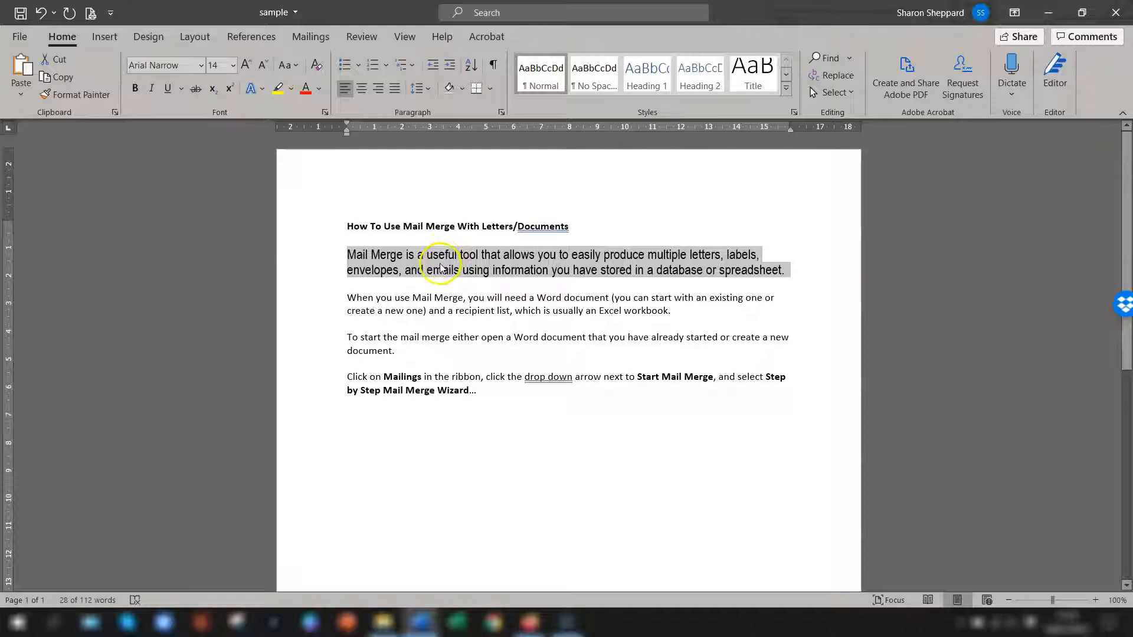
Step: Undo the font and size changes on the first body paragraph and practise selecting its text
{"action": "key", "text": "ctrl+z"}
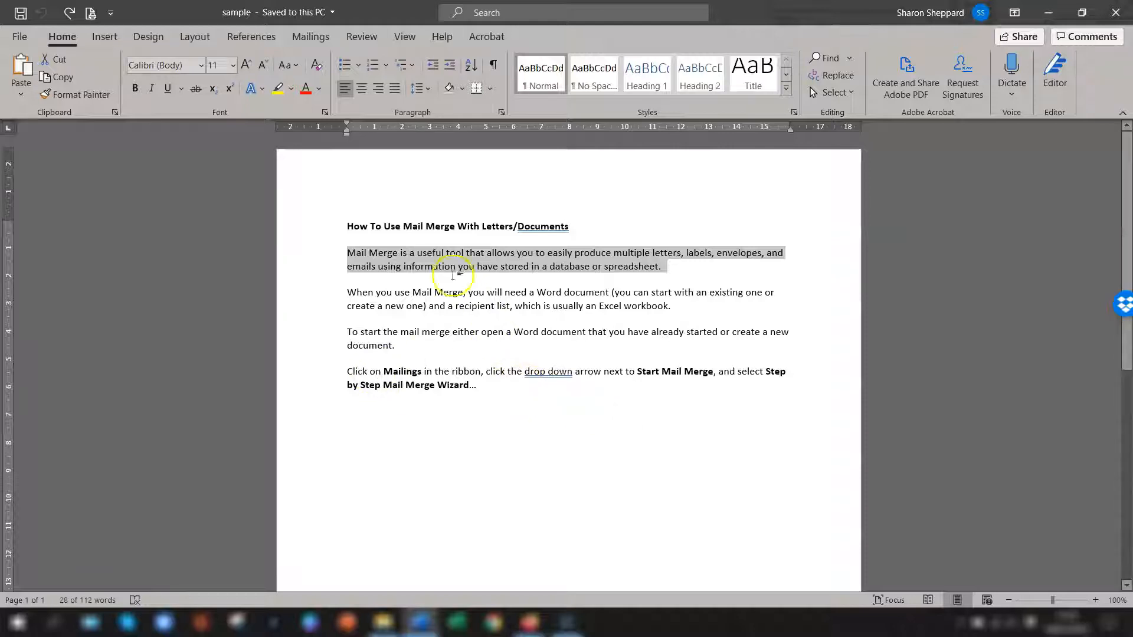
{"action": "left_click", "coordinate": [409, 283]}
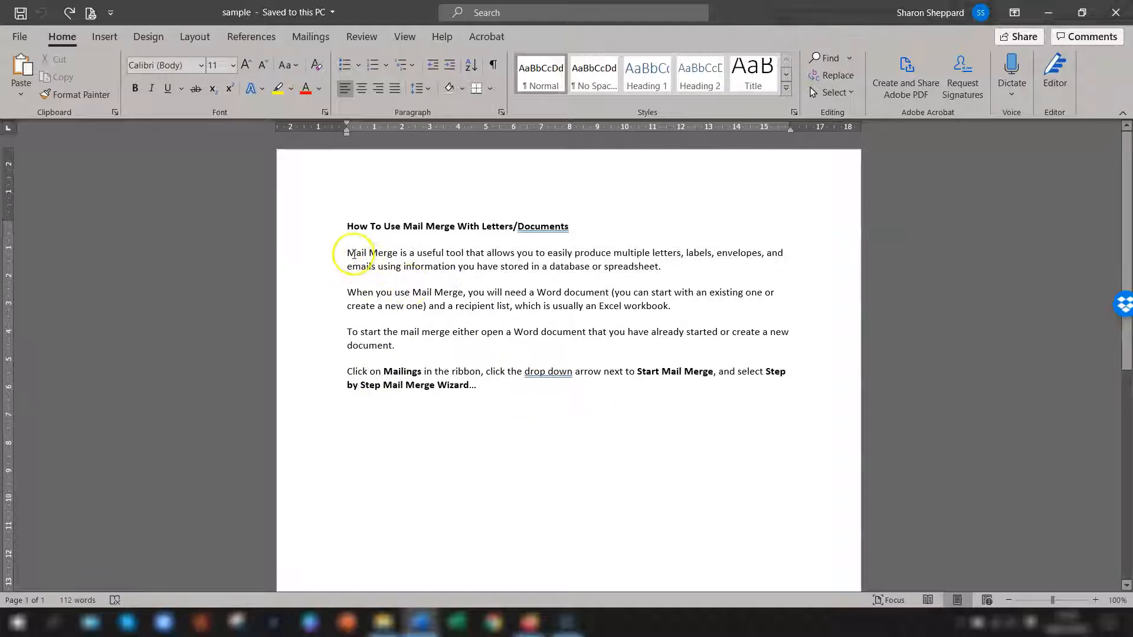
{"action": "left_click_drag", "start_coordinate": [351, 250], "coordinate": [316, 266]}
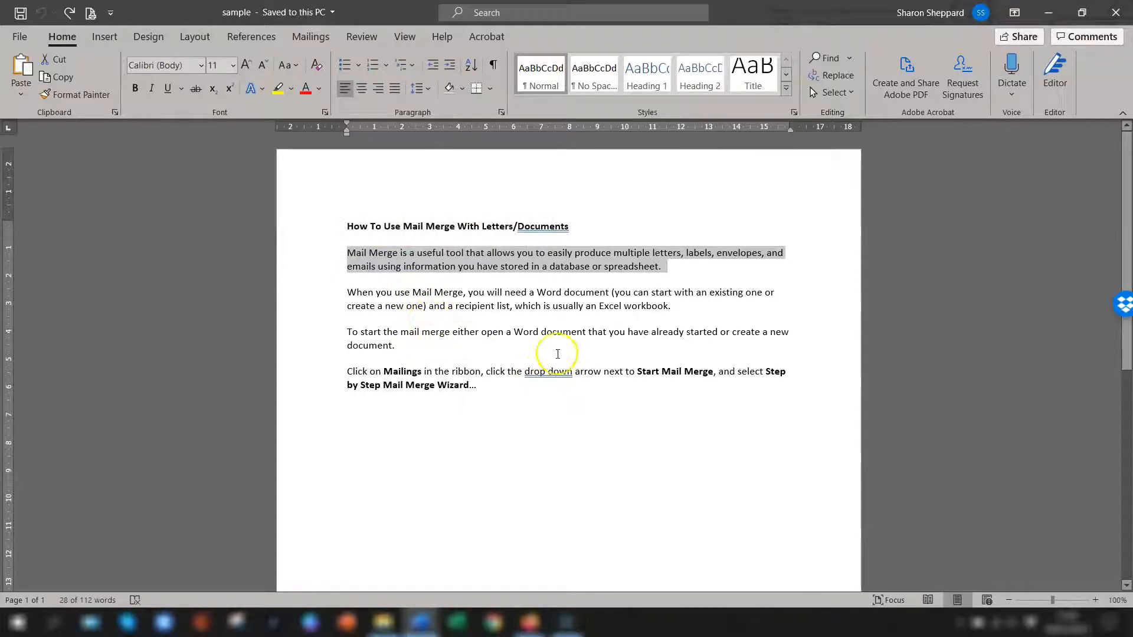
{"action": "left_click", "coordinate": [459, 266]}
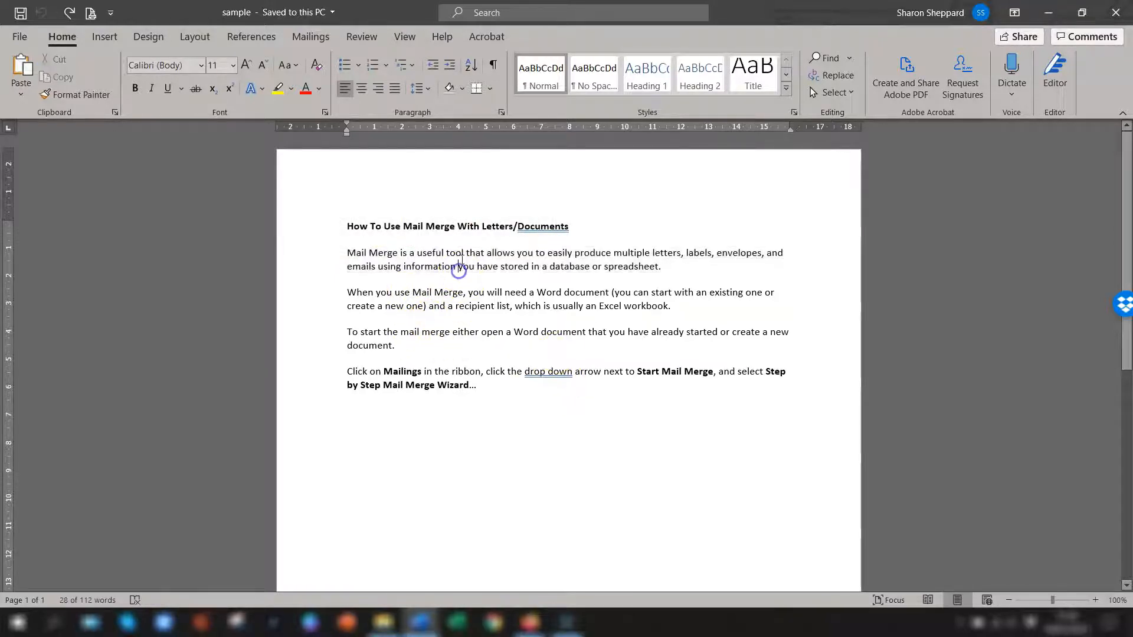
{"action": "double_click", "coordinate": [411, 253]}
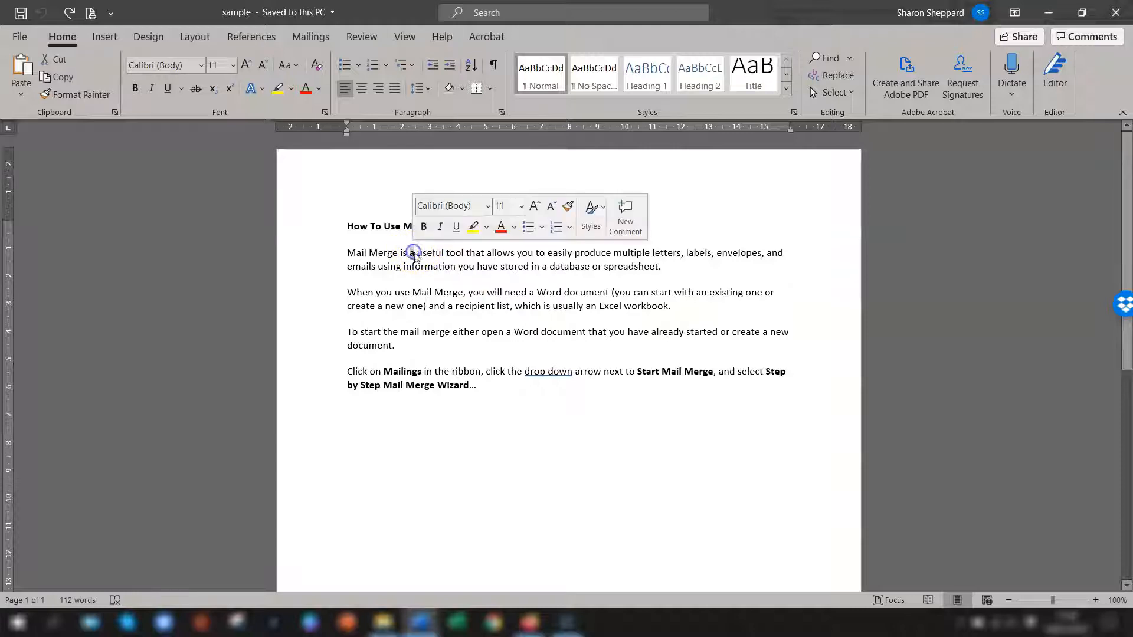
{"action": "left_click", "coordinate": [520, 292]}
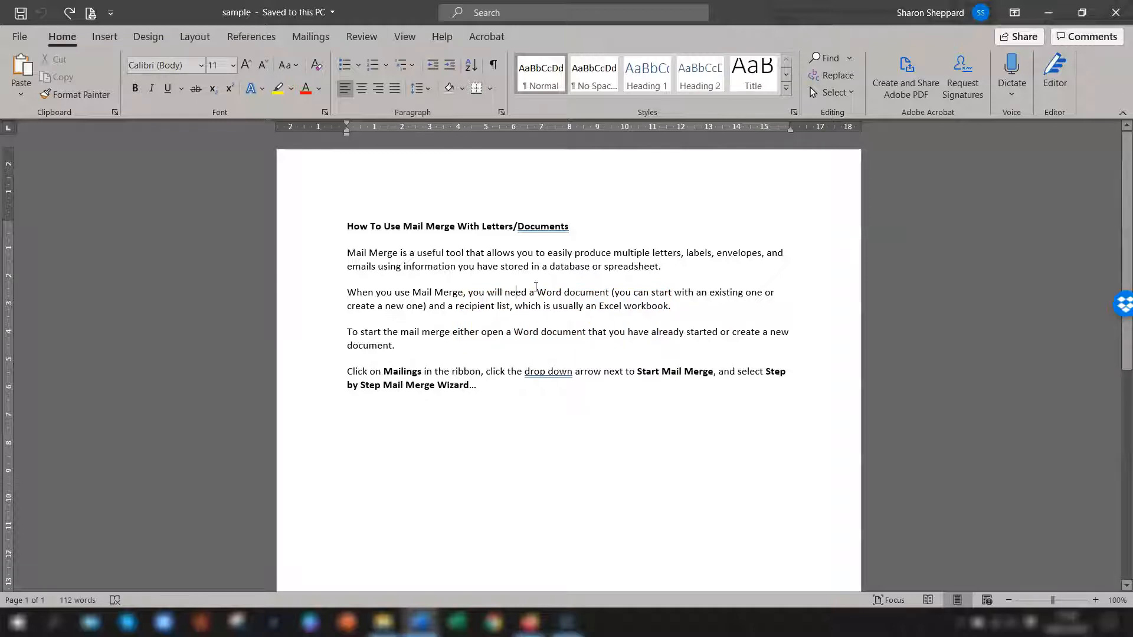
Step: Set the font size of the whole paragraph beginning "When you use Mail Merge" to 16 pt
{"action": "triple_click", "coordinate": [648, 292]}
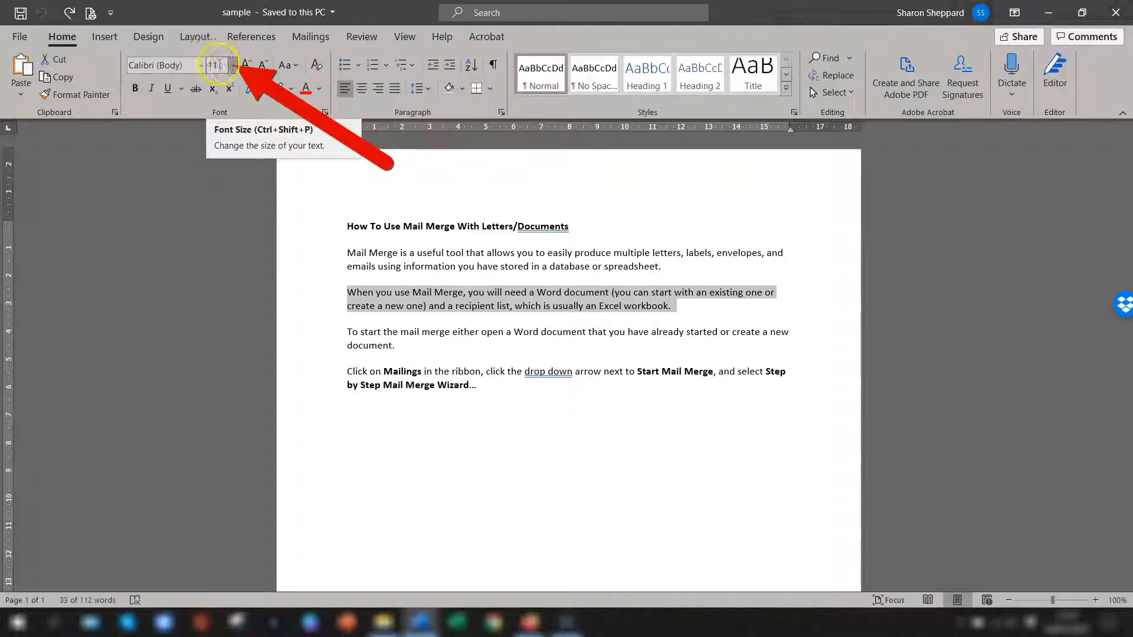
{"action": "left_click", "coordinate": [232, 67]}
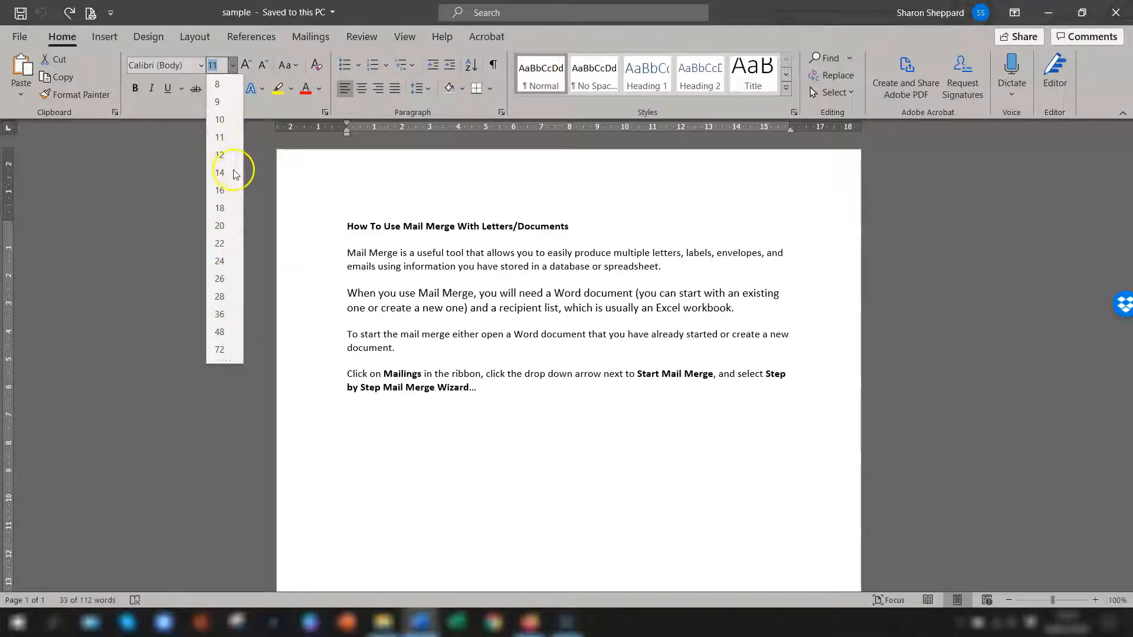
{"action": "left_click", "coordinate": [221, 190]}
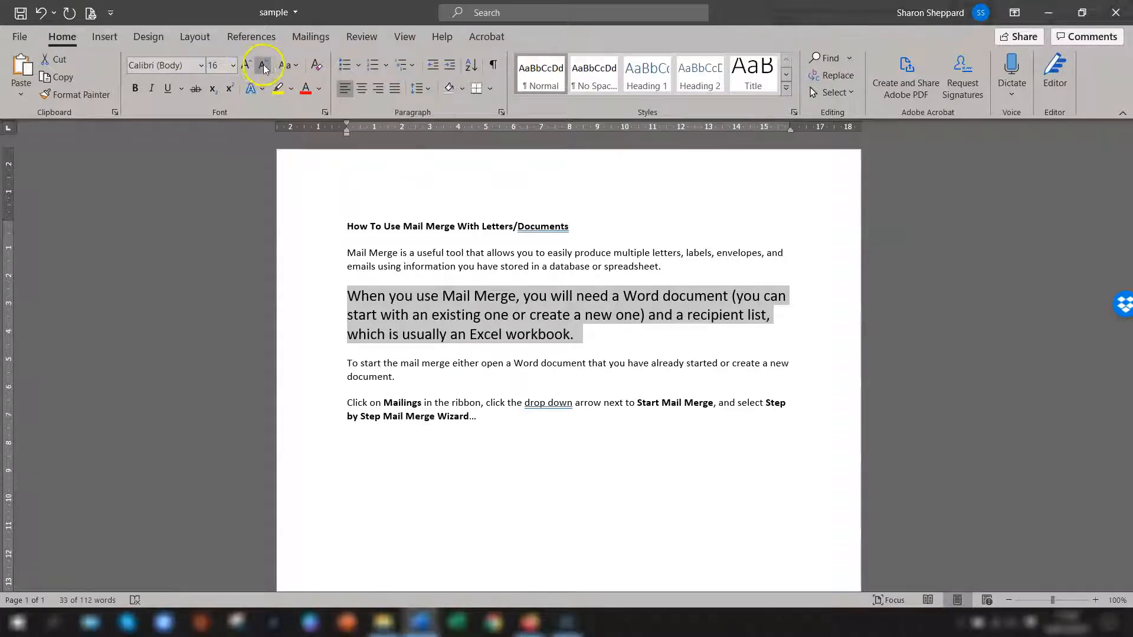
{"action": "left_click", "coordinate": [232, 65]}
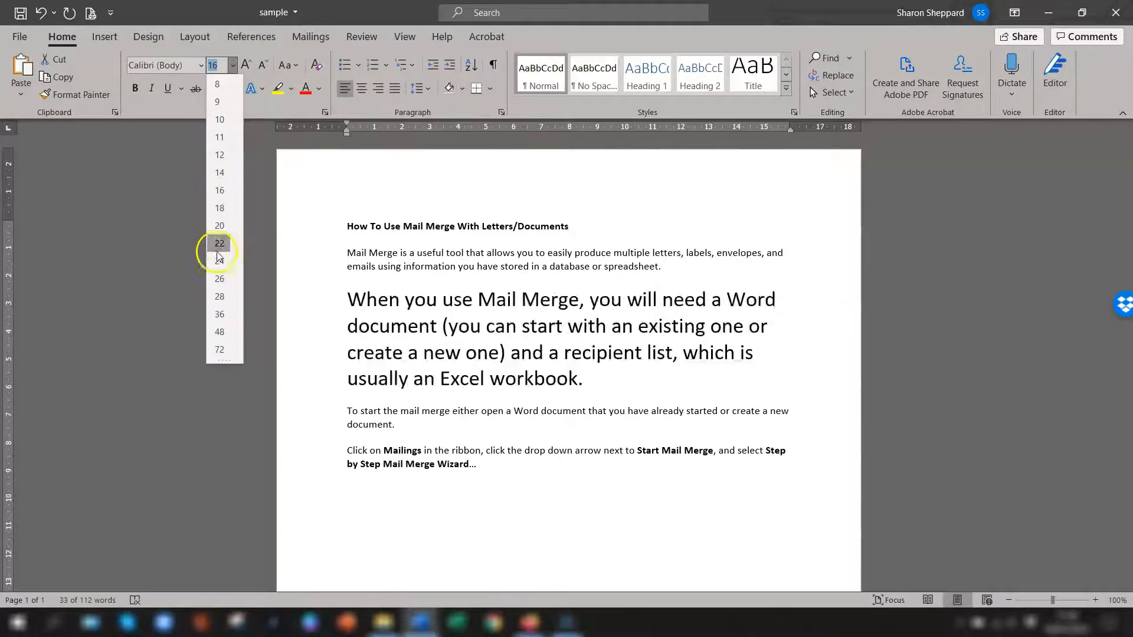
{"action": "left_click", "coordinate": [220, 191]}
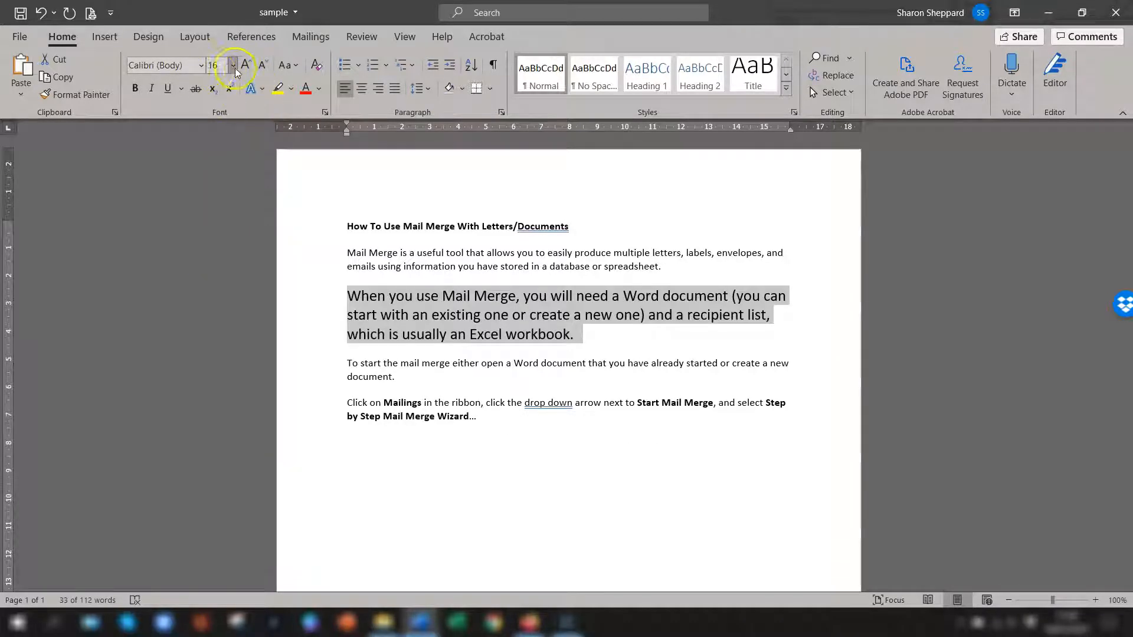
Step: Enlarge the selected second paragraph's text through the preset font sizes up to 36 pt
{"action": "left_click", "coordinate": [246, 65]}
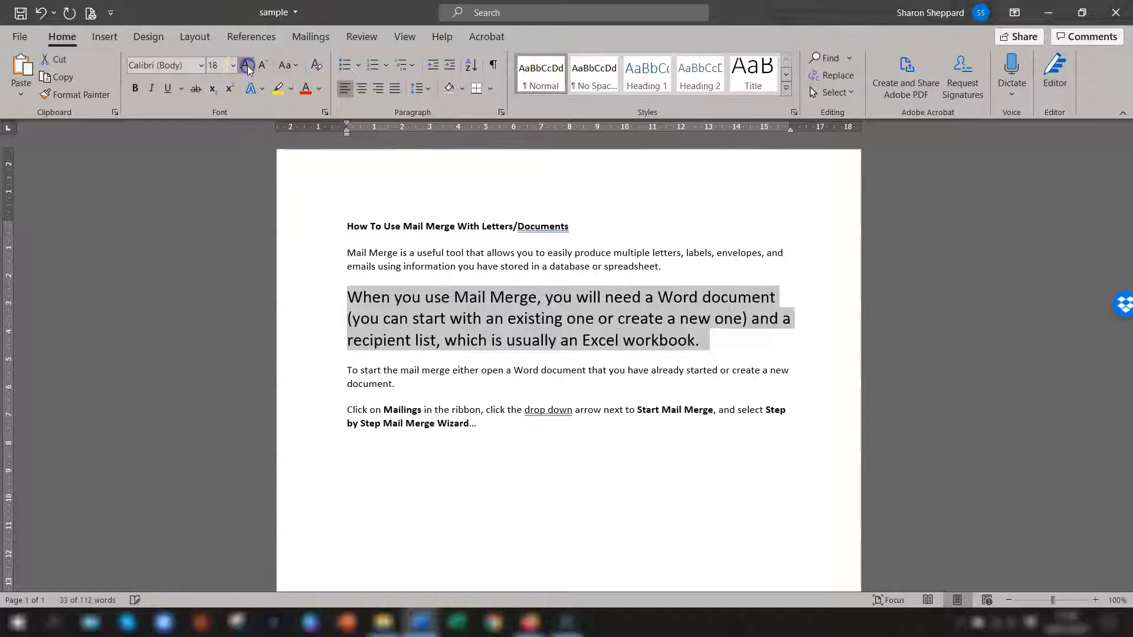
{"action": "left_click", "coordinate": [246, 66]}
{"action": "left_click", "coordinate": [246, 66]}
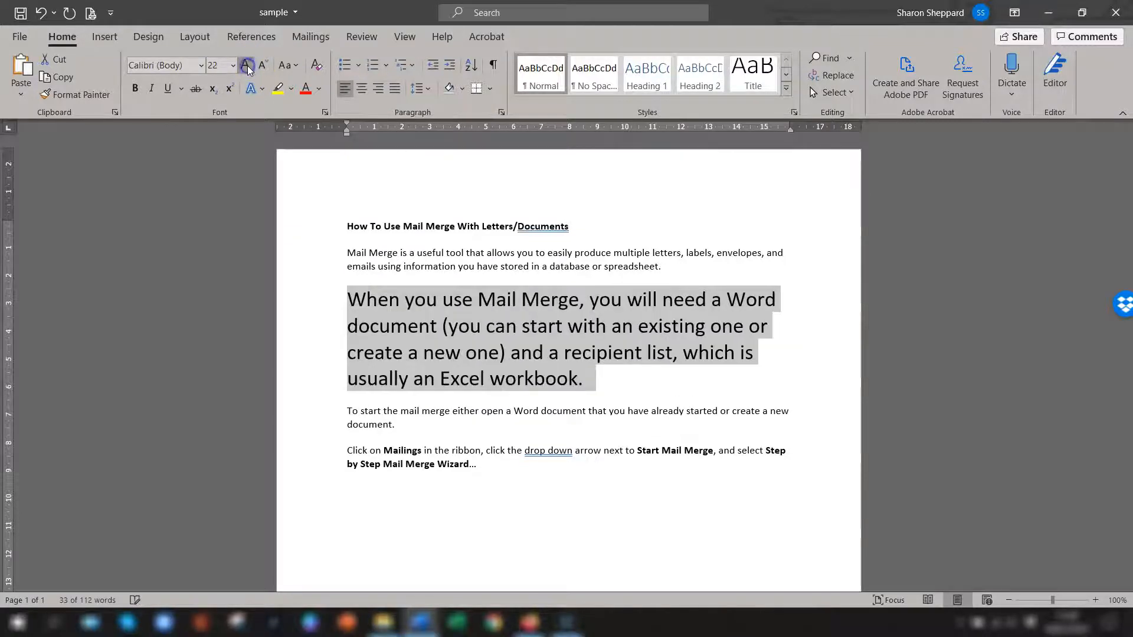
{"action": "left_click", "coordinate": [247, 65]}
{"action": "left_click", "coordinate": [246, 66]}
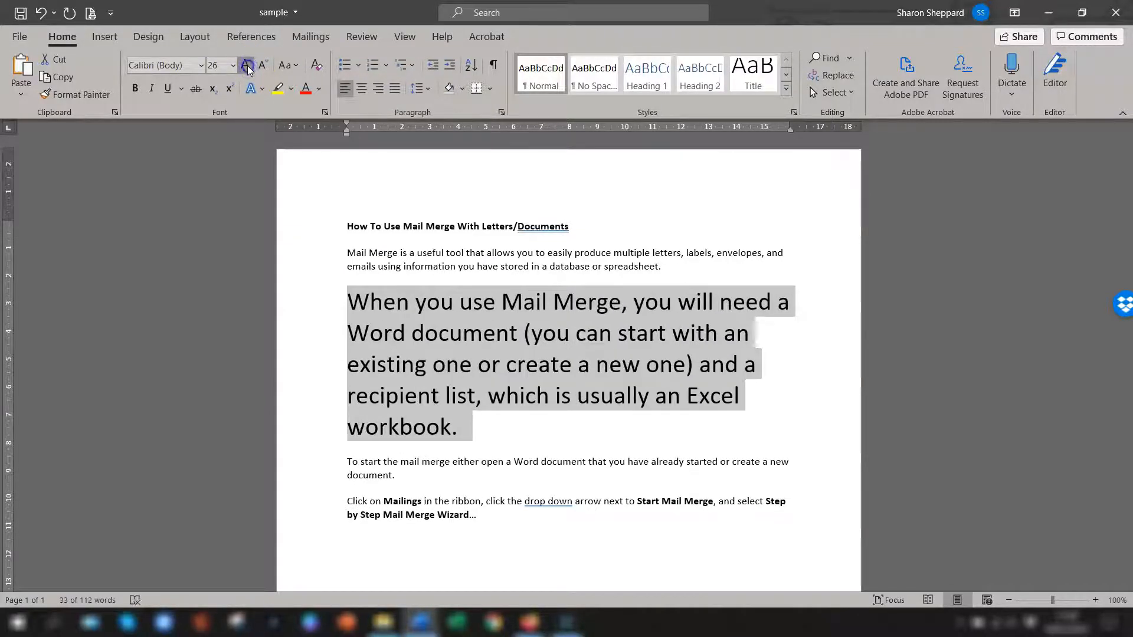
{"action": "left_click", "coordinate": [246, 66]}
{"action": "left_click", "coordinate": [246, 67]}
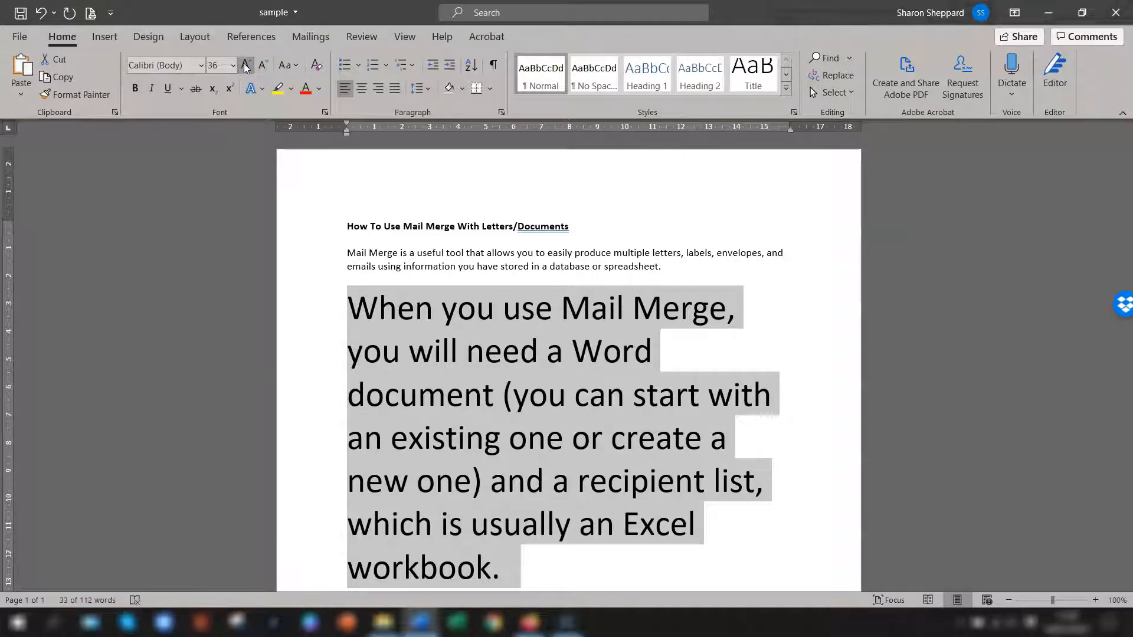
Step: Shrink the selected paragraph's text through the preset font sizes down to 20 pt
{"action": "left_click", "coordinate": [233, 66]}
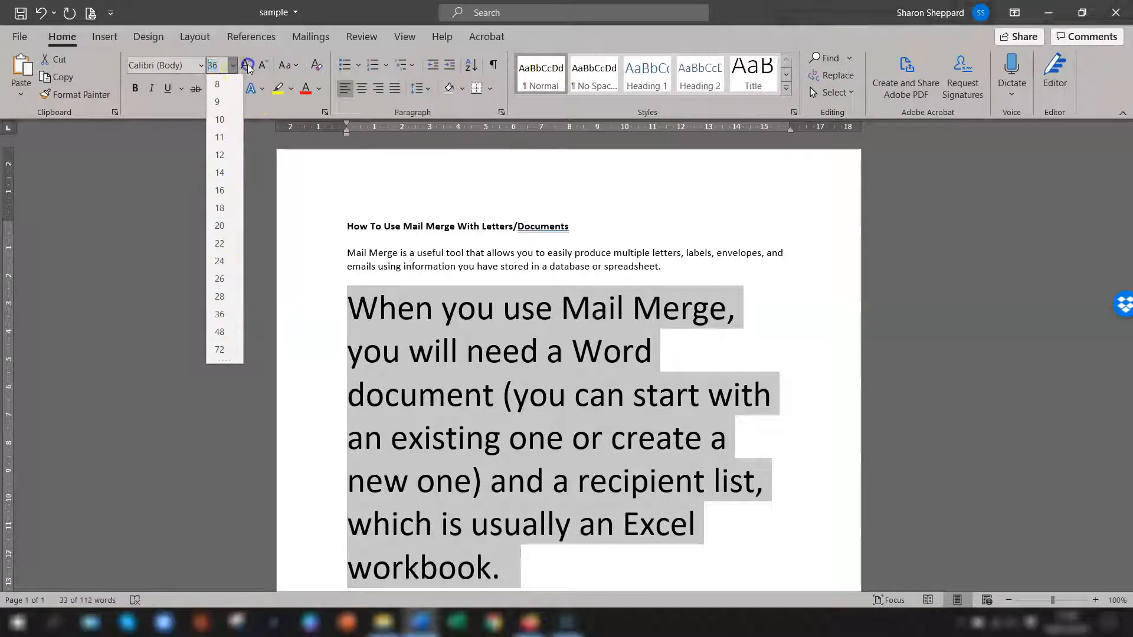
{"action": "left_click", "coordinate": [247, 66]}
{"action": "left_click", "coordinate": [263, 66]}
{"action": "left_click", "coordinate": [263, 66]}
{"action": "left_click", "coordinate": [264, 66]}
{"action": "left_click", "coordinate": [264, 66]}
{"action": "left_click", "coordinate": [264, 66]}
{"action": "left_click", "coordinate": [264, 66]}
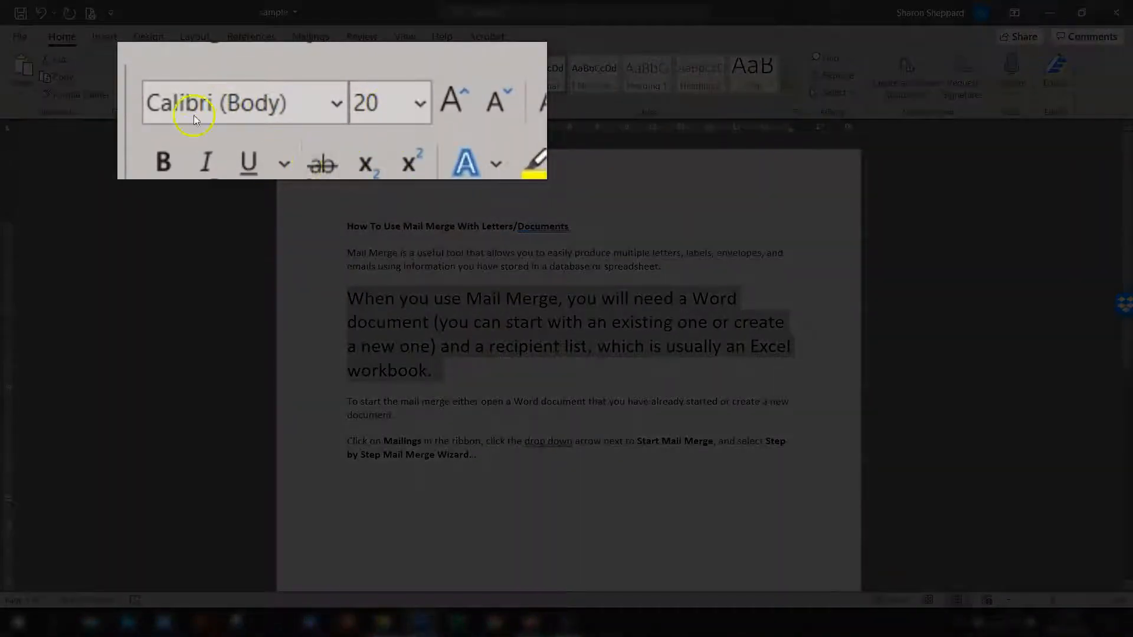
Step: Give the selected paragraph a custom font size of 21 pt
{"action": "left_click", "coordinate": [390, 104]}
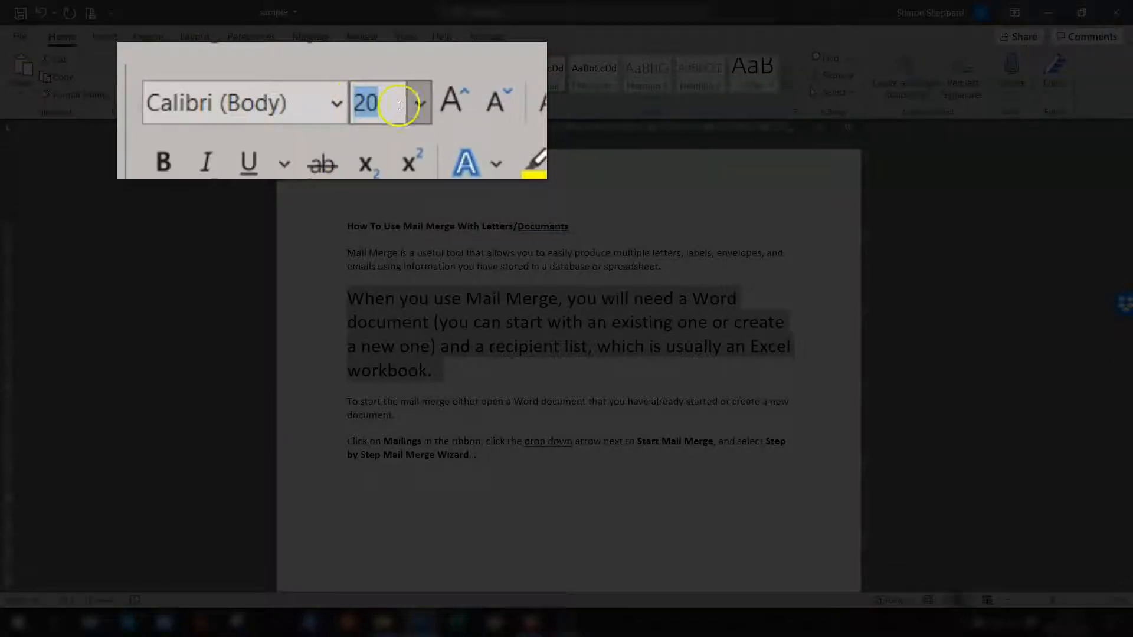
{"action": "type", "text": "21"}
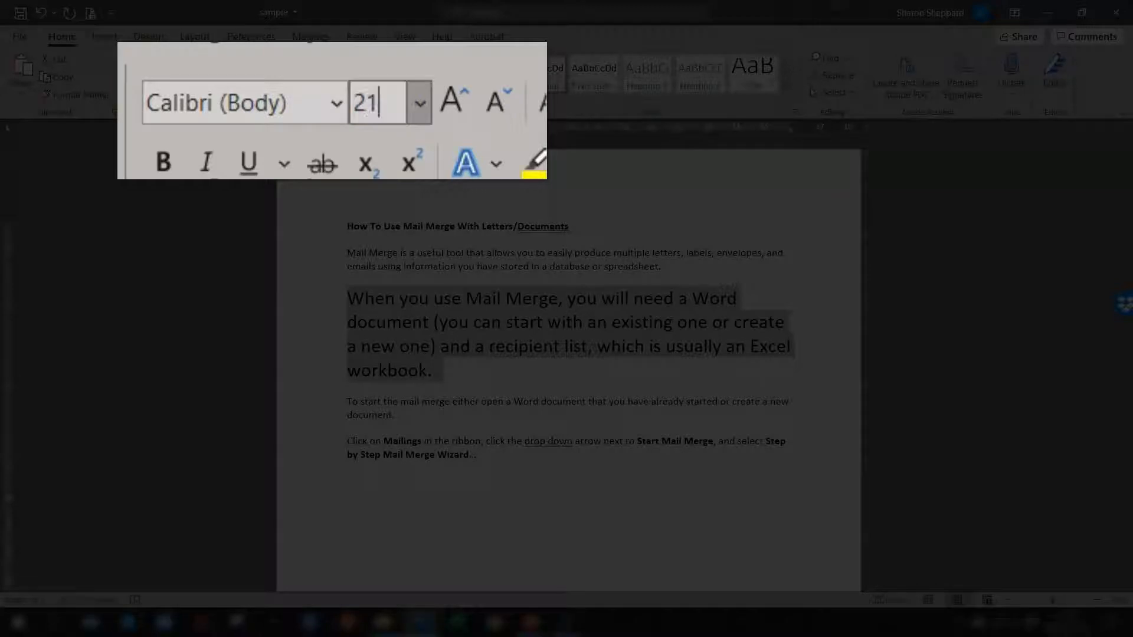
{"action": "key", "text": "Return"}
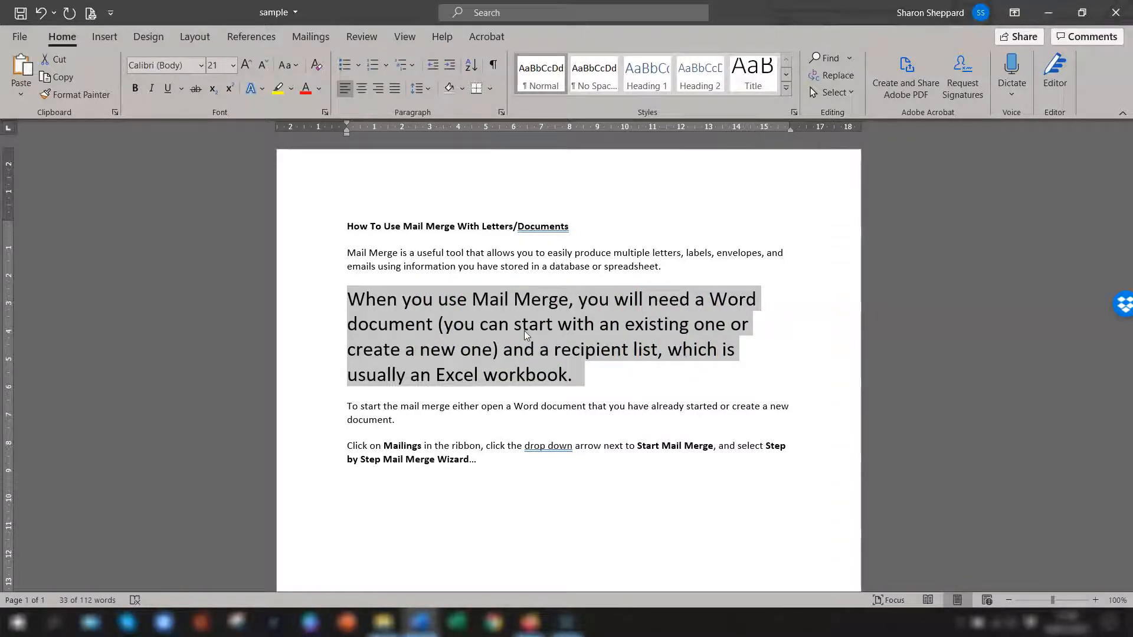
Step: Change the selected paragraph's font size to the preset 22 pt
{"action": "left_click", "coordinate": [220, 60]}
{"action": "left_click", "coordinate": [233, 65]}
{"action": "left_click", "coordinate": [220, 241]}
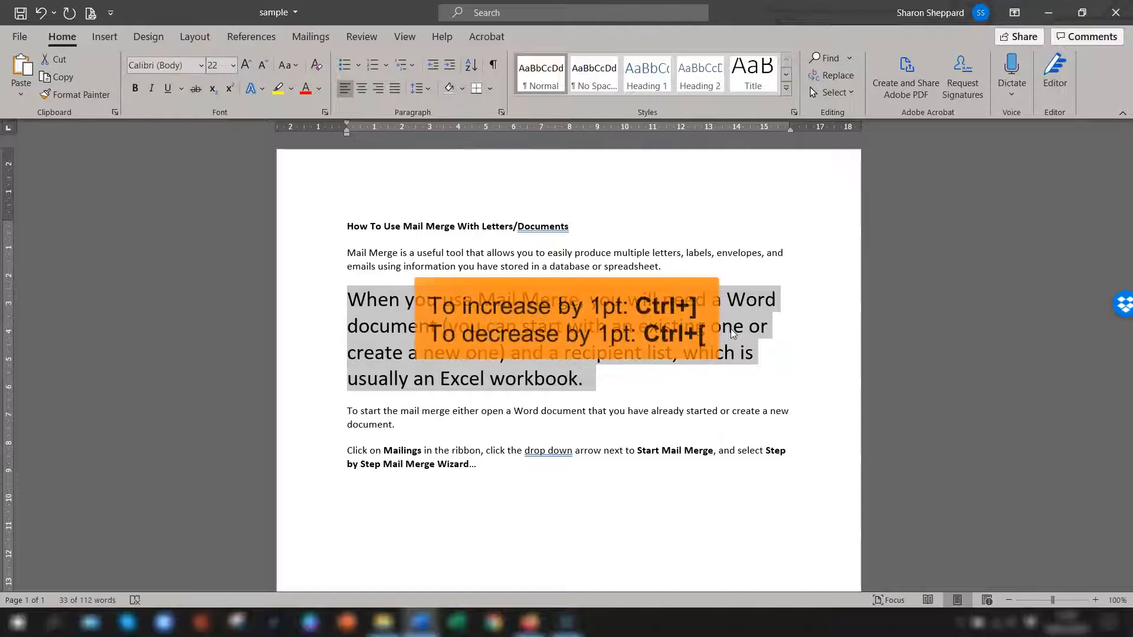
{"action": "left_click", "coordinate": [732, 333]}
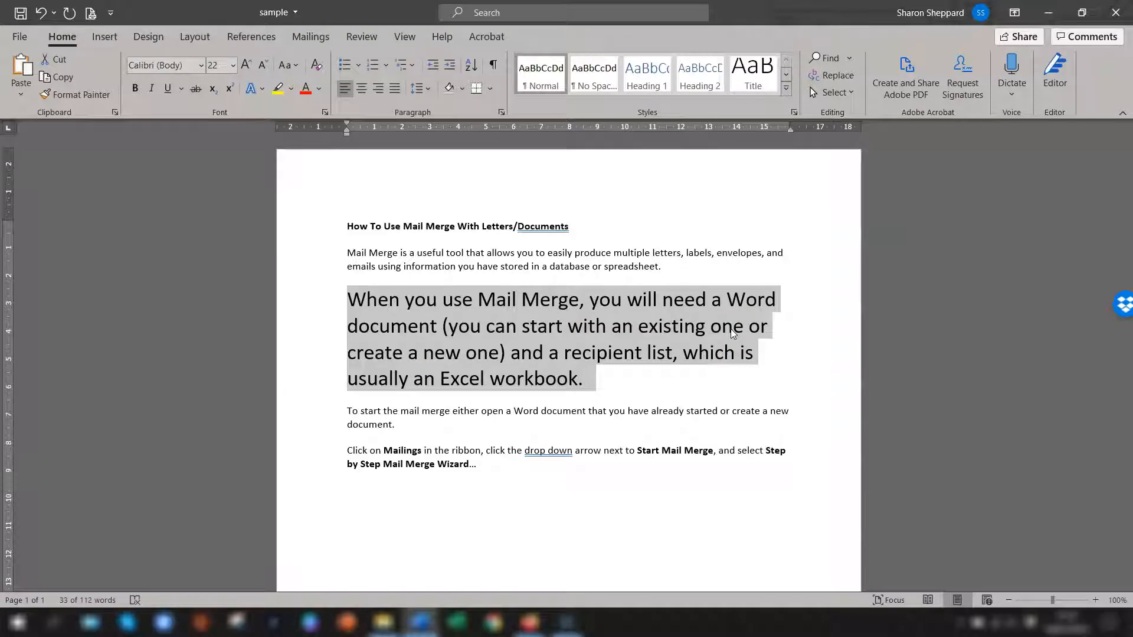
{"action": "left_click", "coordinate": [216, 65]}
{"action": "left_click", "coordinate": [389, 380]}
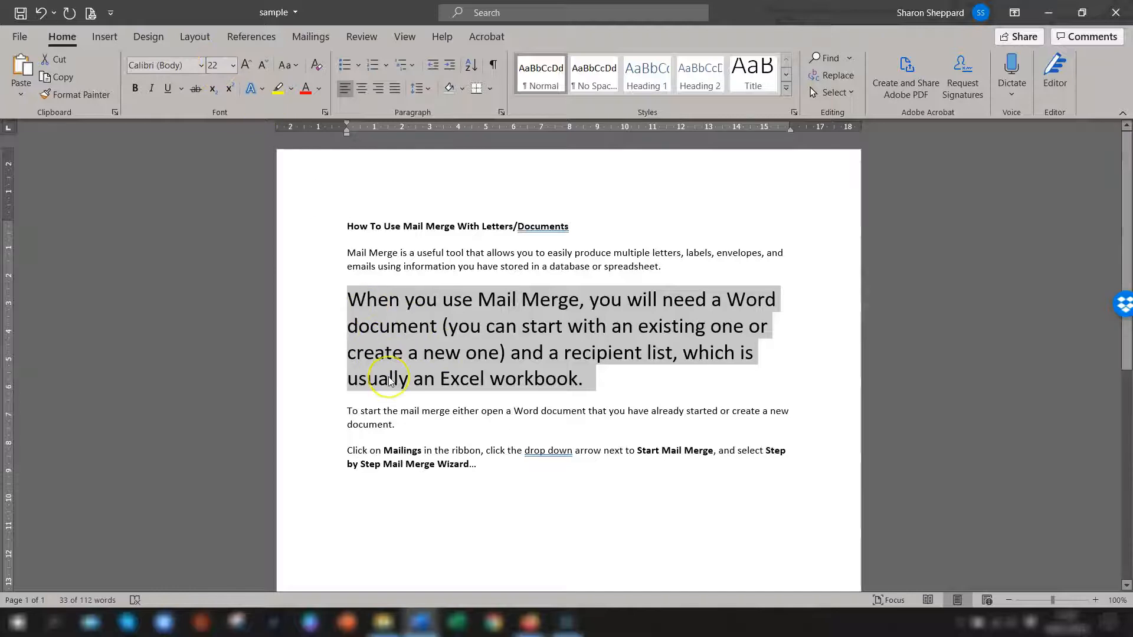
Step: Raise the selected paragraph's font size in 1 pt increments to 25 pt and lower it the same way to 23 pt
{"action": "key", "text": "ctrl+bracketright"}
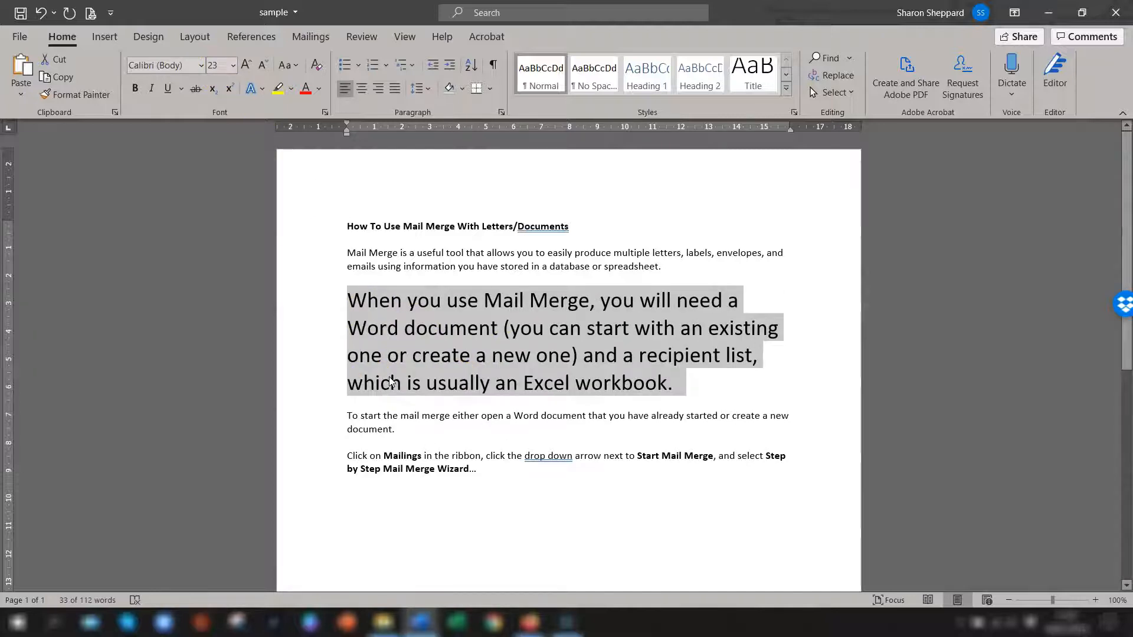
{"action": "key", "text": "ctrl+bracketright"}
{"action": "key", "text": "ctrl+bracketright"}
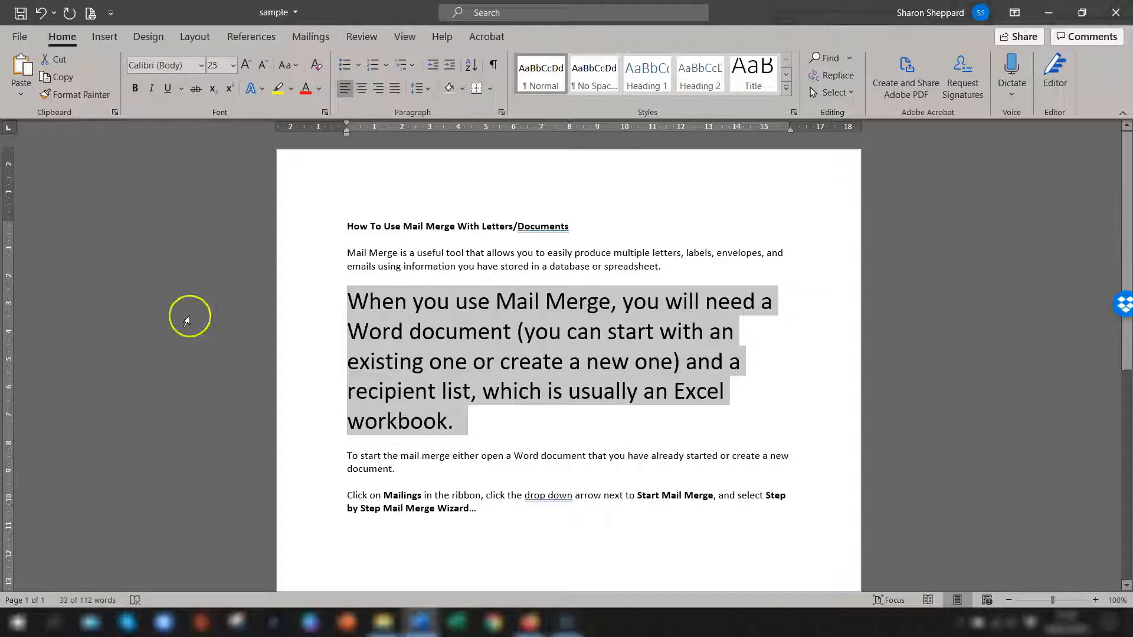
{"action": "key", "text": "ctrl+bracketleft"}
{"action": "key", "text": "ctrl+bracketleft"}
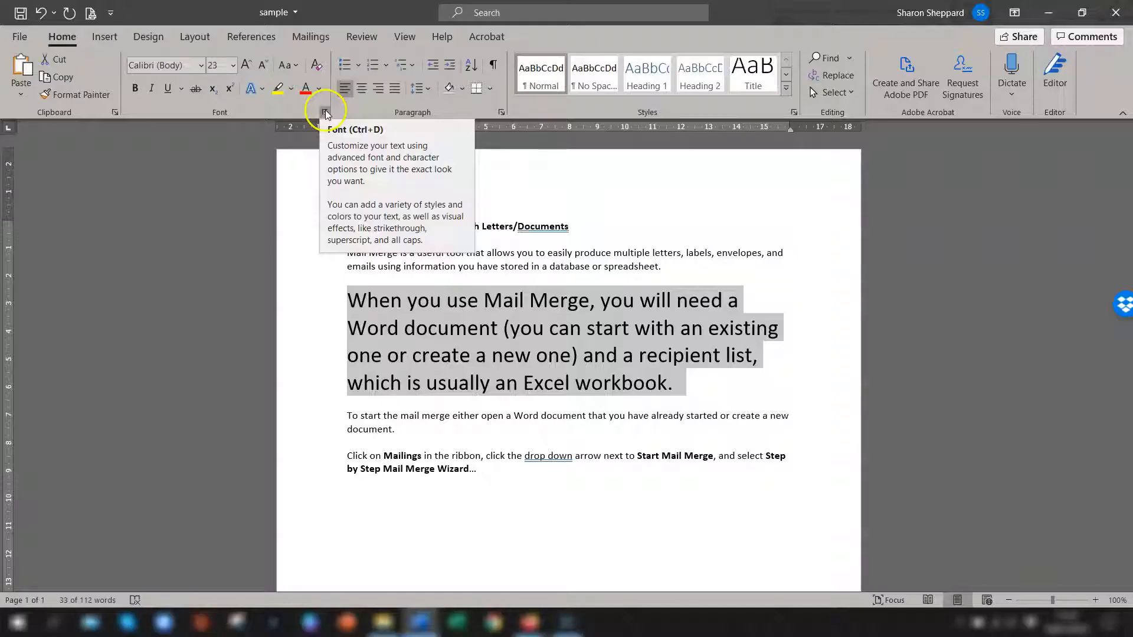
Step: Open the detailed font settings for the selected paragraph and start setting +Body (Calibri), 23 pt, as the default font
{"action": "left_click", "coordinate": [662, 208]}
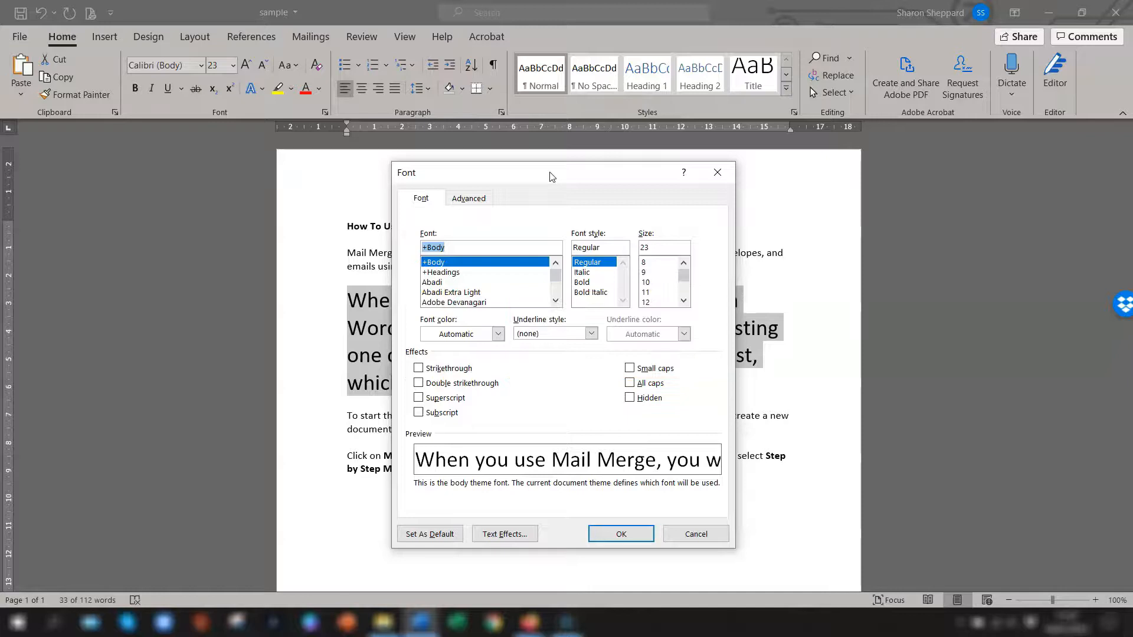
{"action": "left_click_drag", "start_coordinate": [552, 176], "coordinate": [737, 114]}
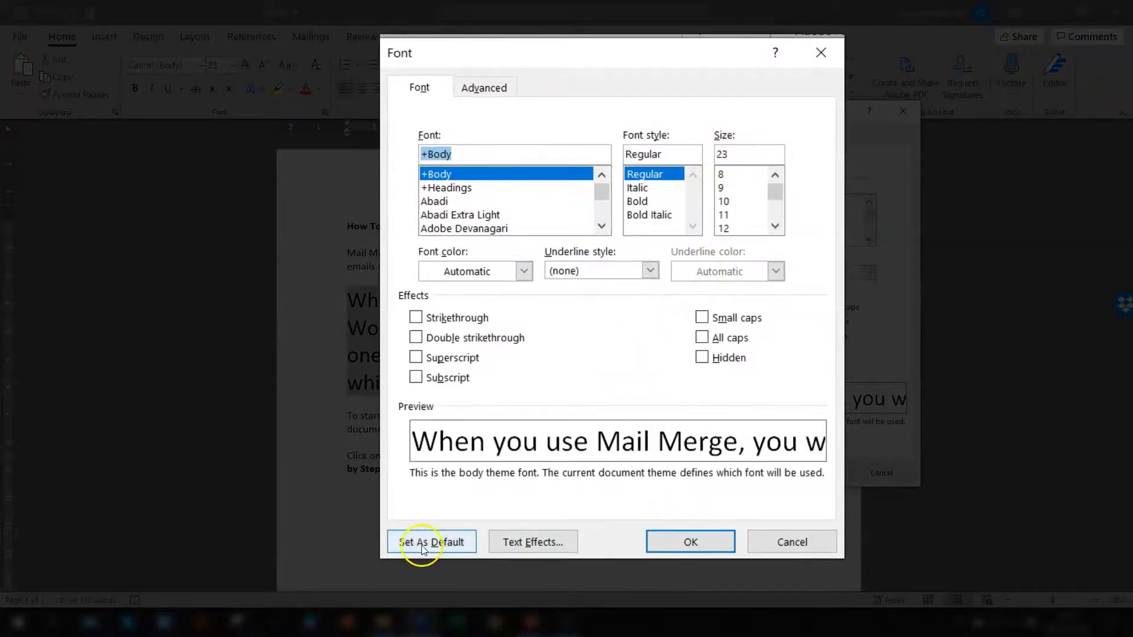
{"action": "left_click", "coordinate": [615, 472]}
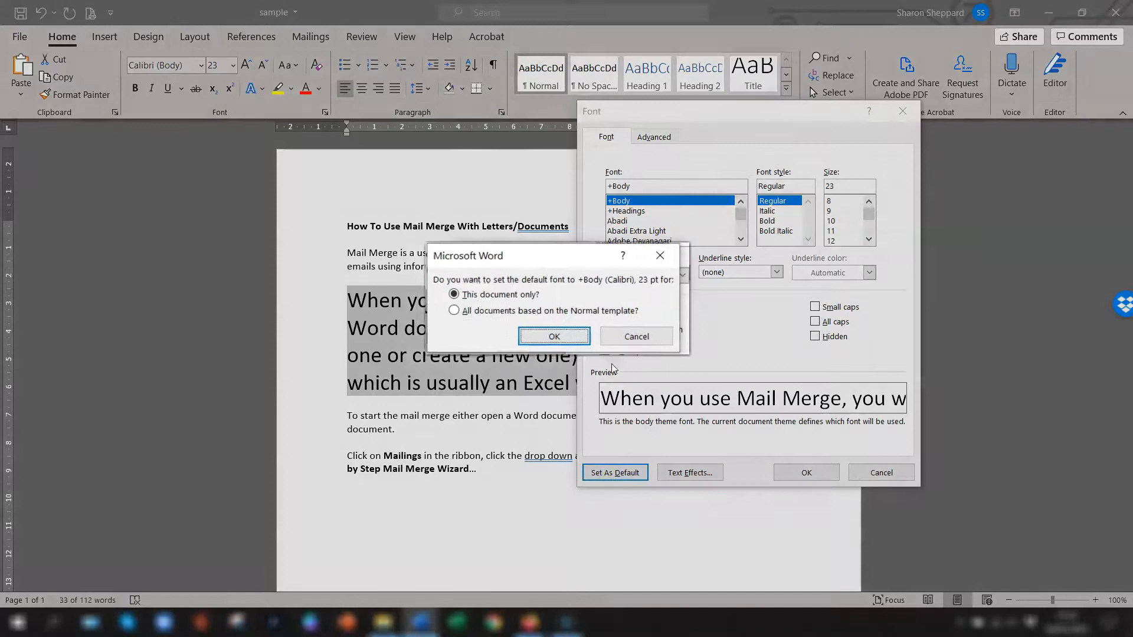